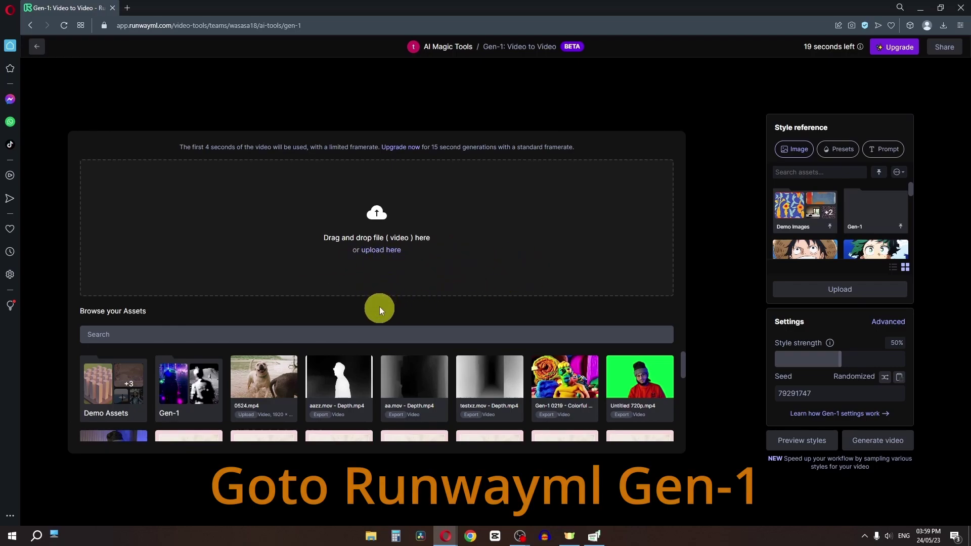
Load green screen.mp4 from the saved assets grid as the input video.
scroll(388, 389, "down", 1)
scroll(388, 389, "down", 5)
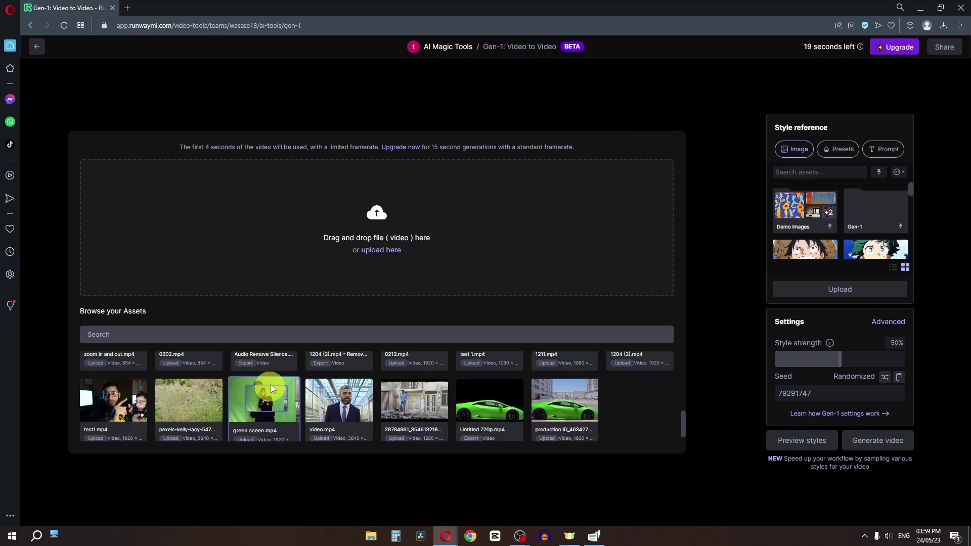
left_click_drag(328, 281, 356, 244)
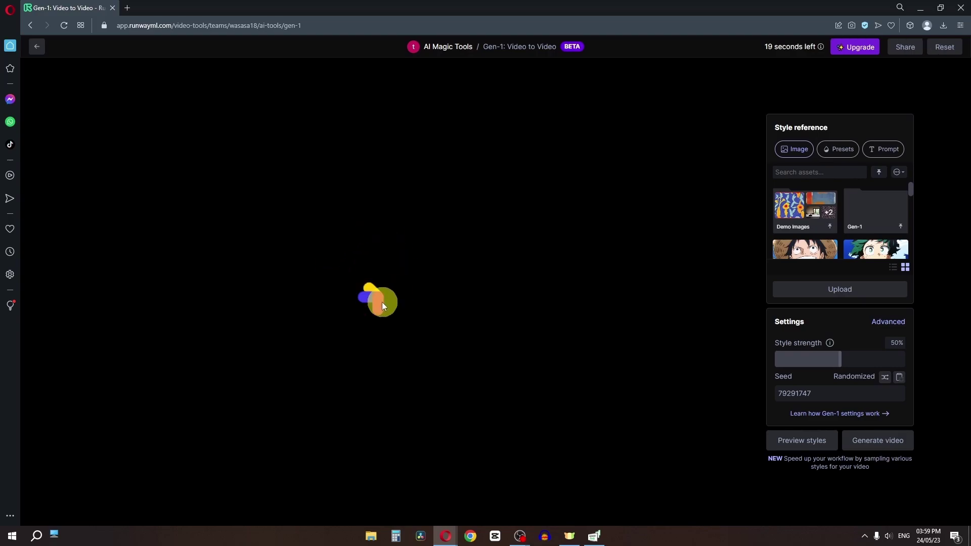
Show the preset styles under Style reference and select the Green preset.
scroll(816, 239, "down", 5)
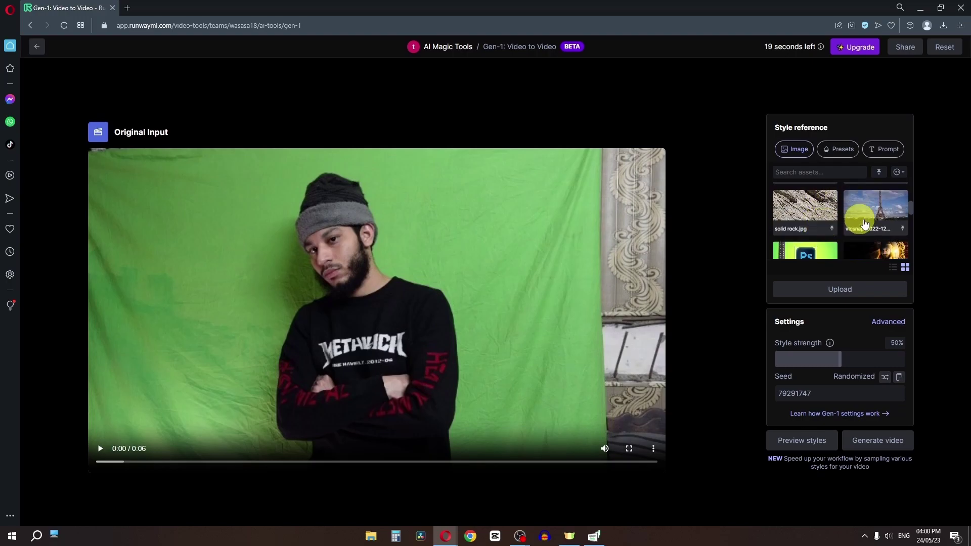
left_click(824, 149)
left_click(812, 238)
scroll(842, 222, "down", 2)
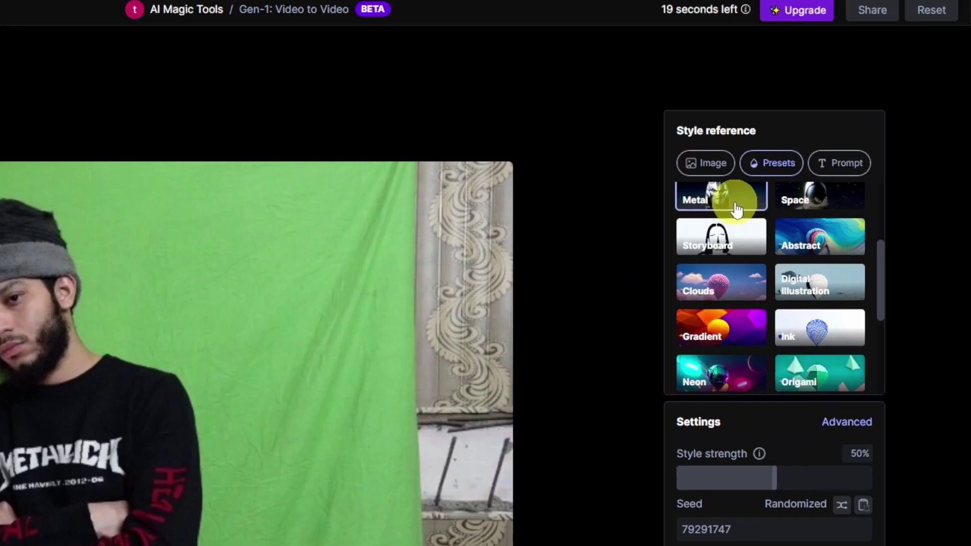
Apply the Metal preset and generate two rows of chrome-armour style previews.
left_click(812, 173)
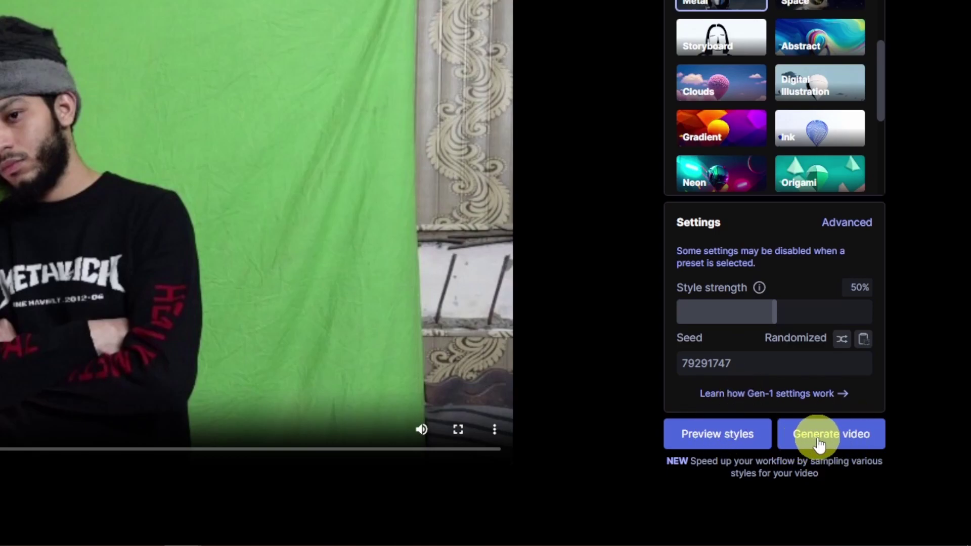
left_click(720, 443)
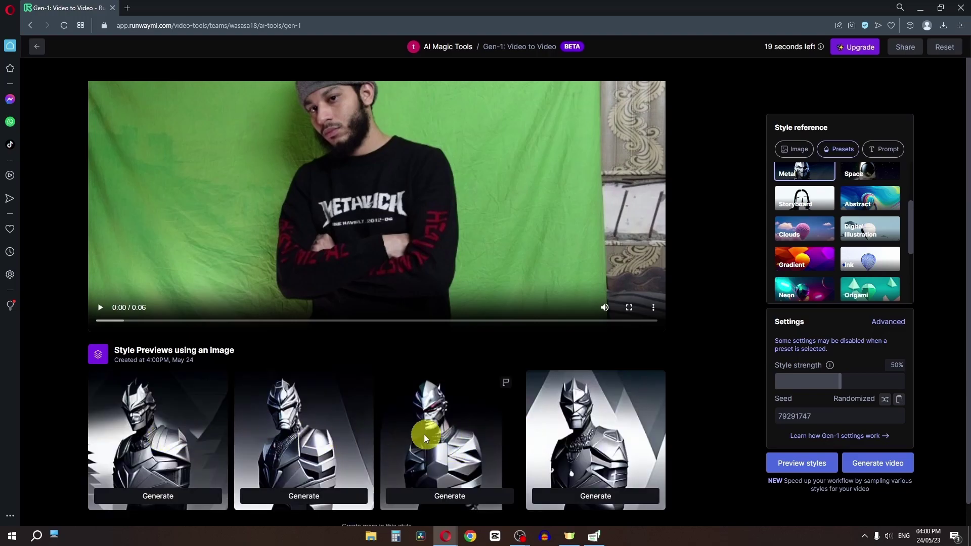
scroll(424, 435, "down", 1)
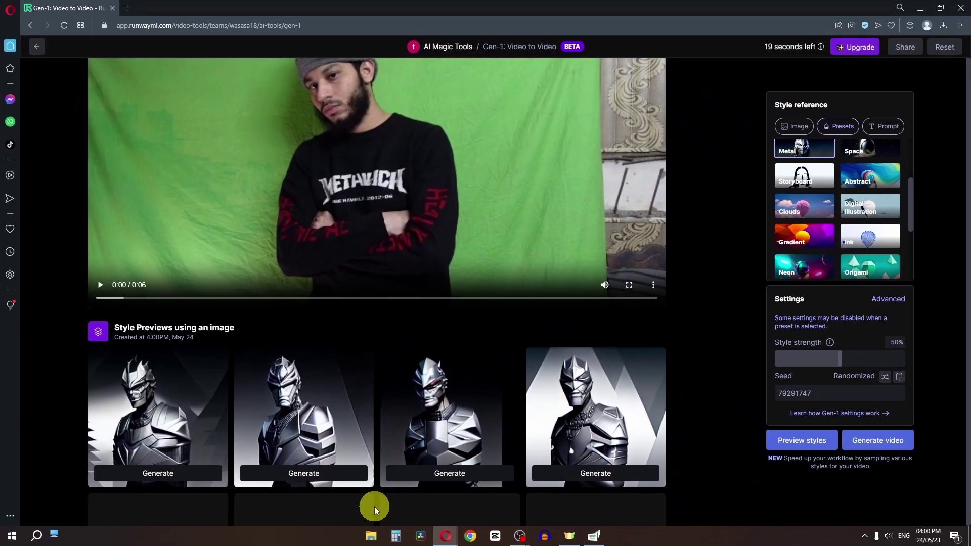
left_click(484, 493)
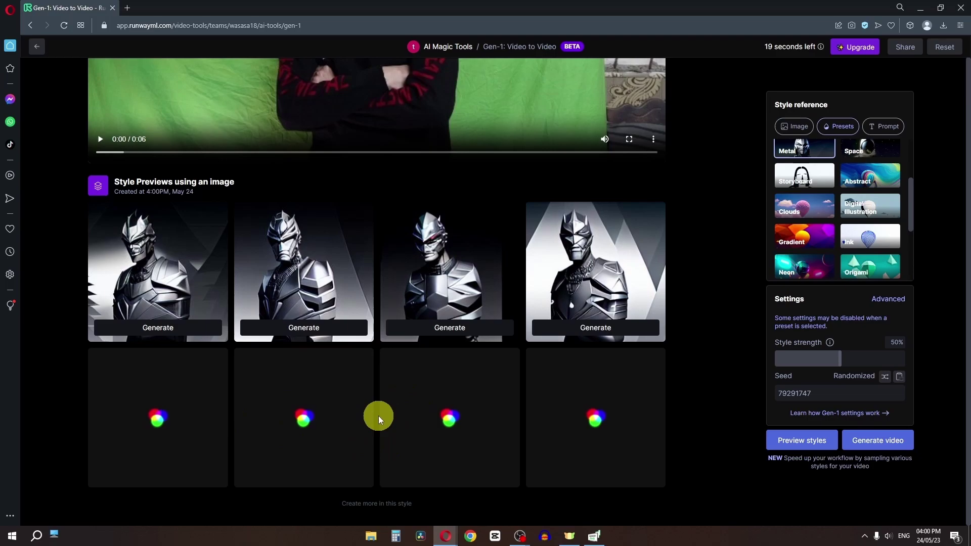
scroll(835, 242, "up", 2)
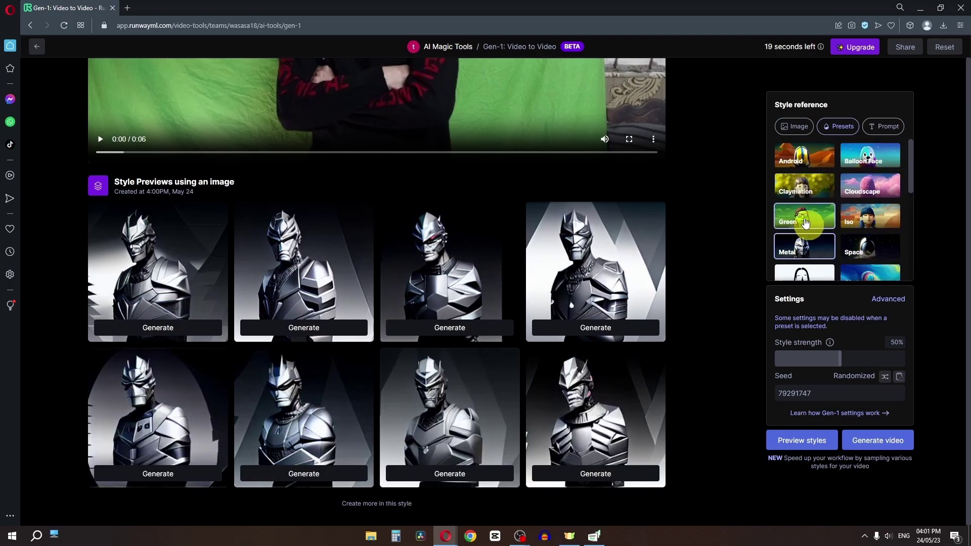
Use the straw-hat anime image at 20% strength, preview eight results, and generate one as video.
left_click(795, 126)
scroll(815, 214, "down", 2)
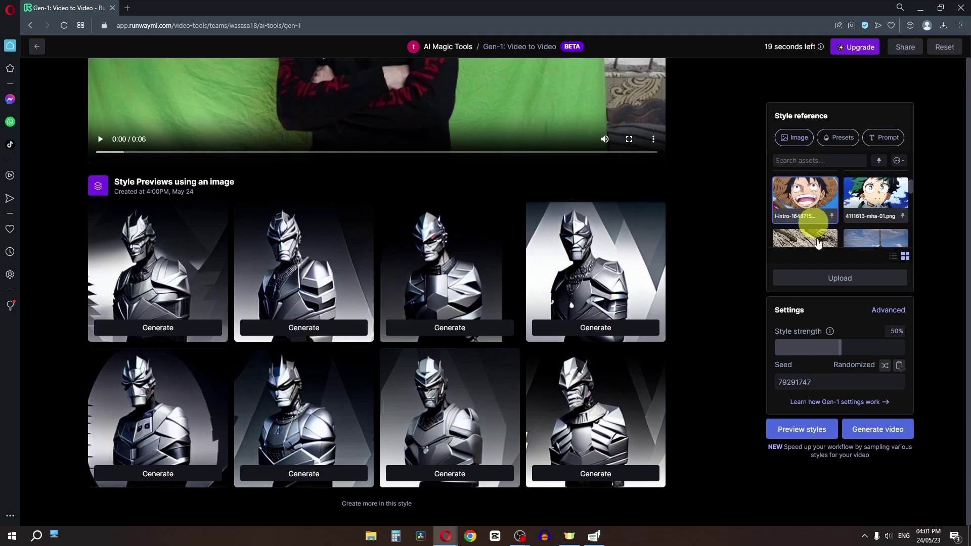
left_click_drag(839, 348, 819, 351)
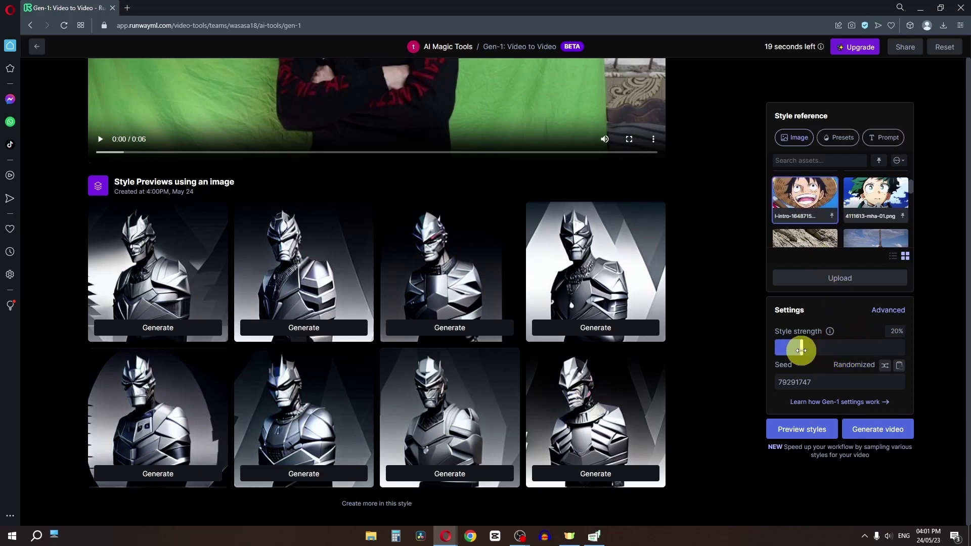
left_click(799, 428)
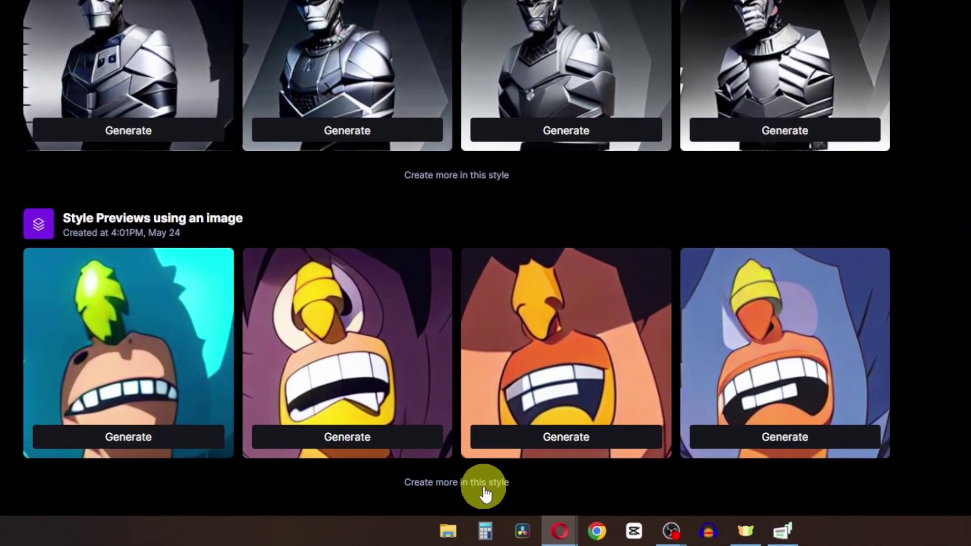
left_click(397, 506)
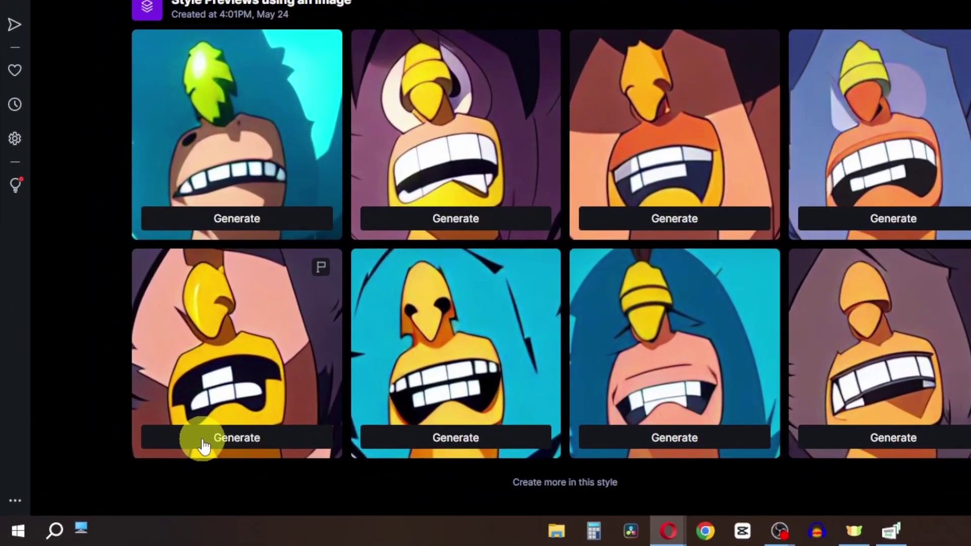
left_click(204, 446)
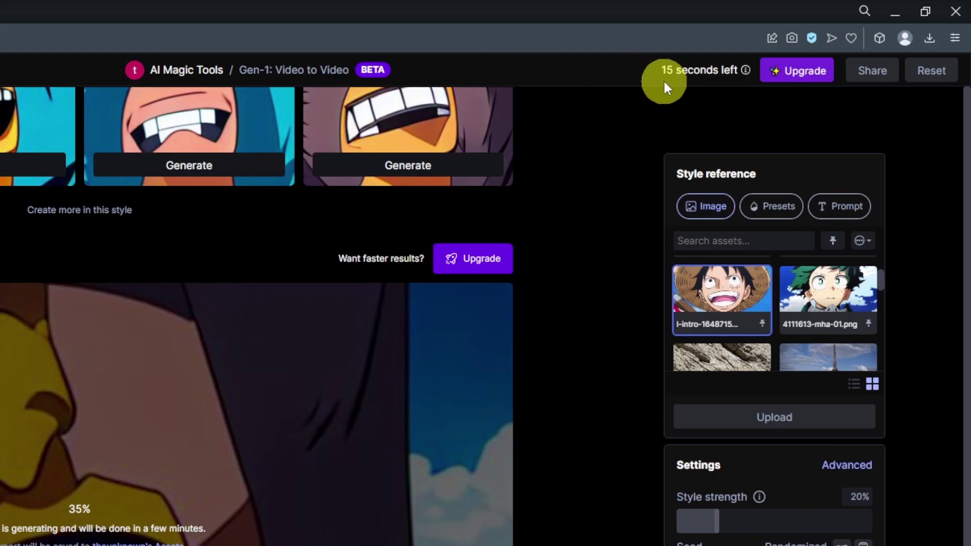
Play the finished 4-second anime-style video and download its mp4.
mouse_move(664, 81)
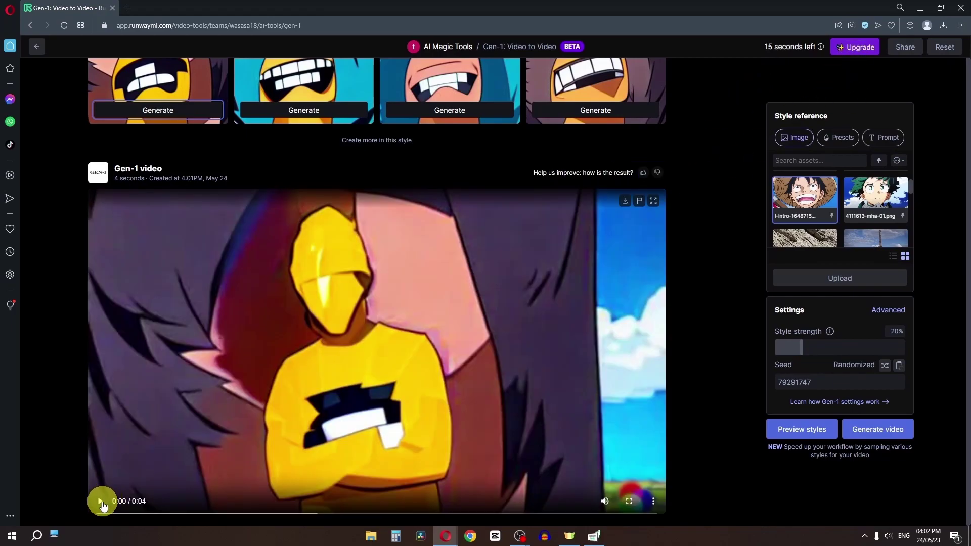
left_click(101, 502)
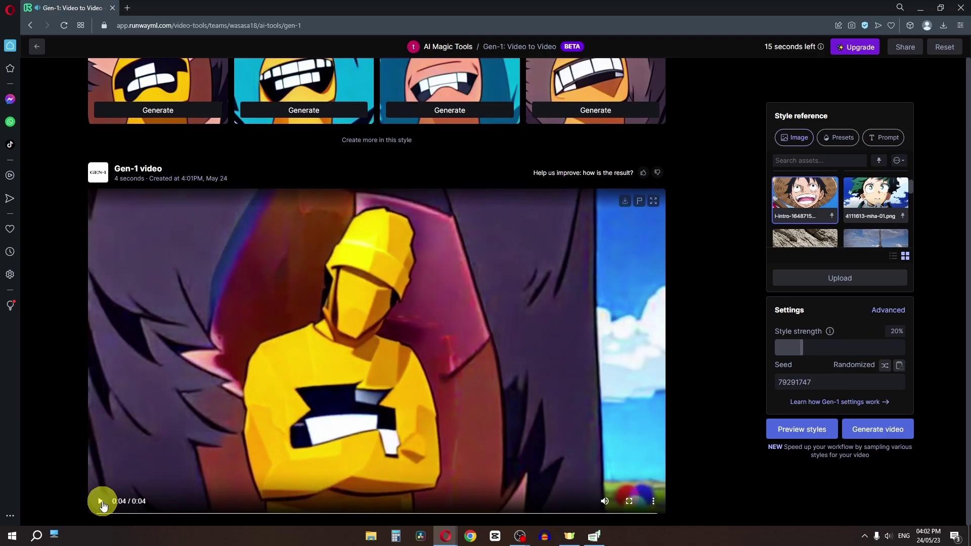
left_click(625, 203)
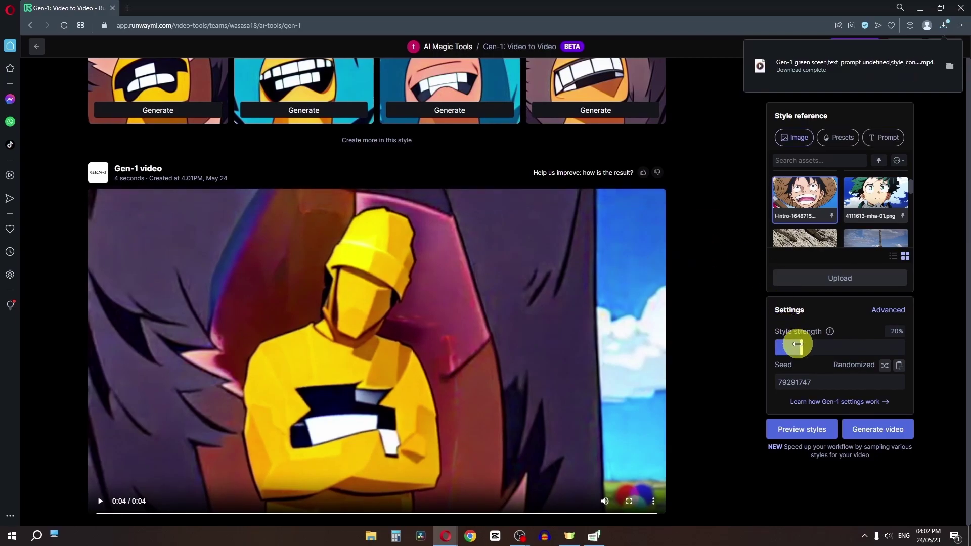
Preview 4111613-mha-01.png styles at 100% strength, then play the new suit-man greenhouse clip.
left_click_drag(800, 347, 907, 348)
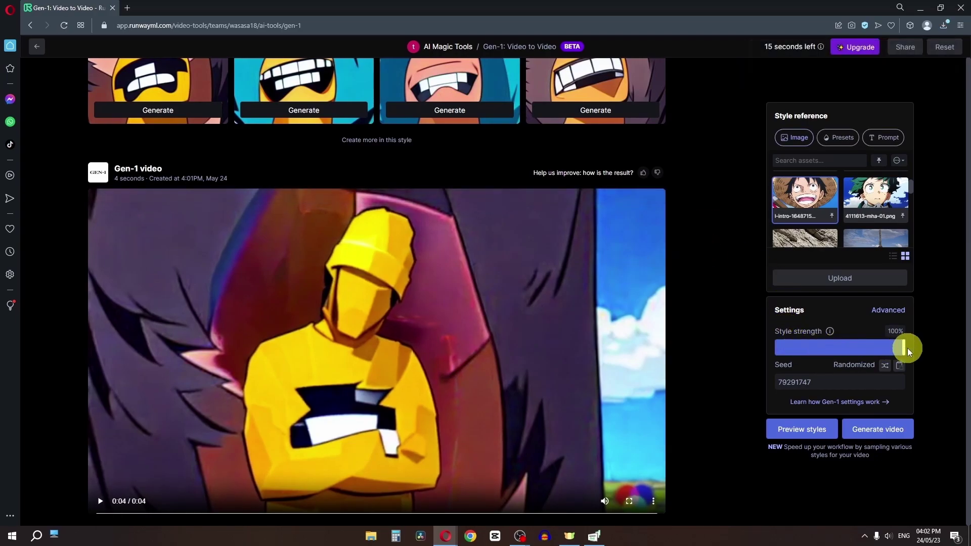
left_click(875, 195)
left_click(796, 431)
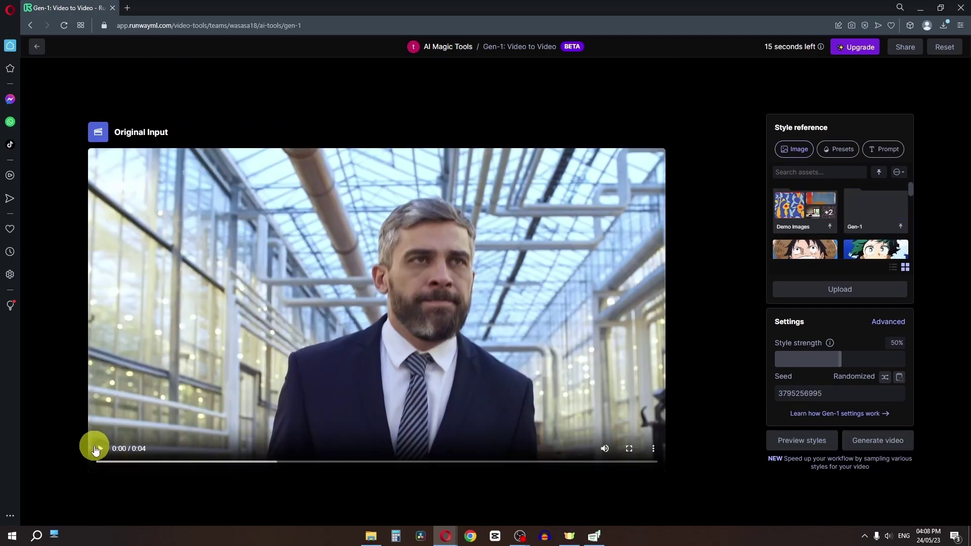
left_click(98, 449)
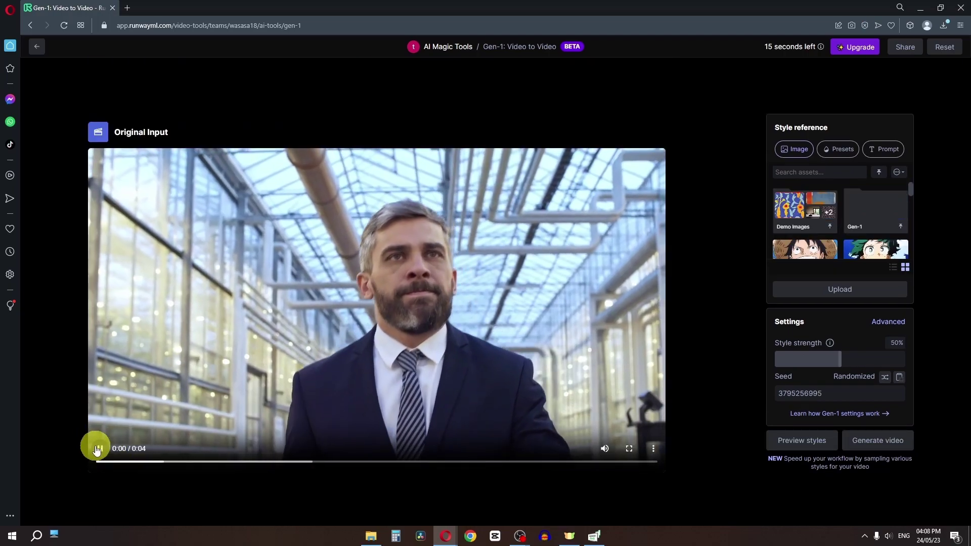
Pause the input and describe the style as a spaceman walking on the moon, creating more previews.
left_click(98, 449)
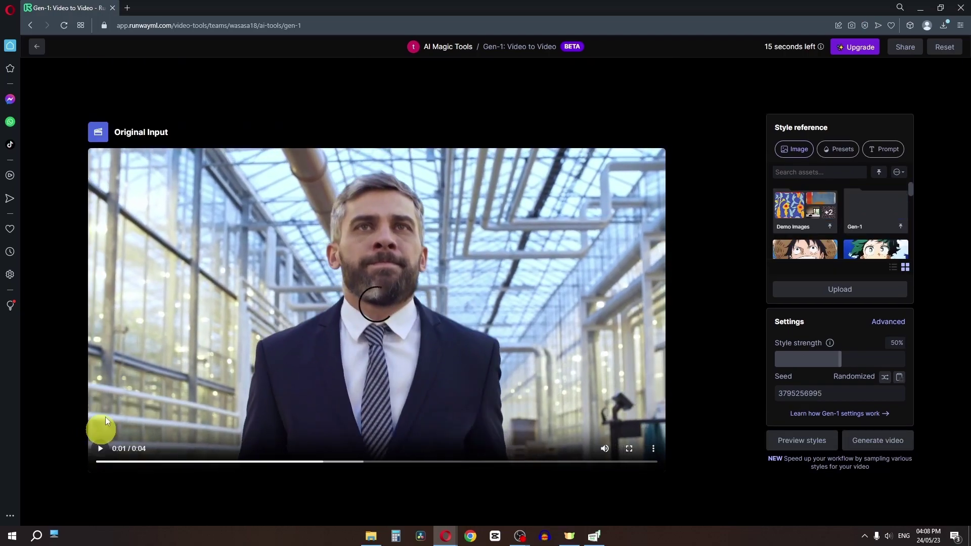
left_click(886, 149)
left_click(829, 214)
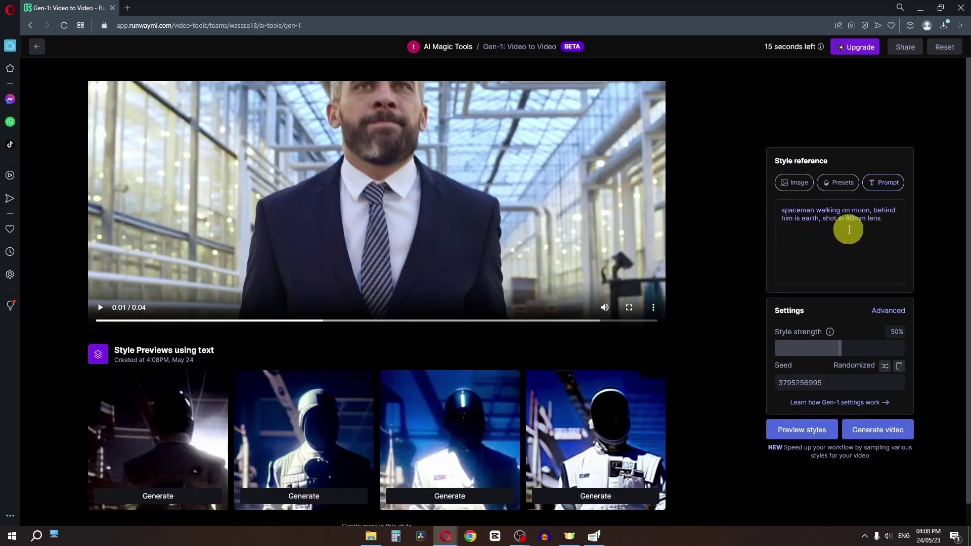
scroll(397, 462, "down", 1)
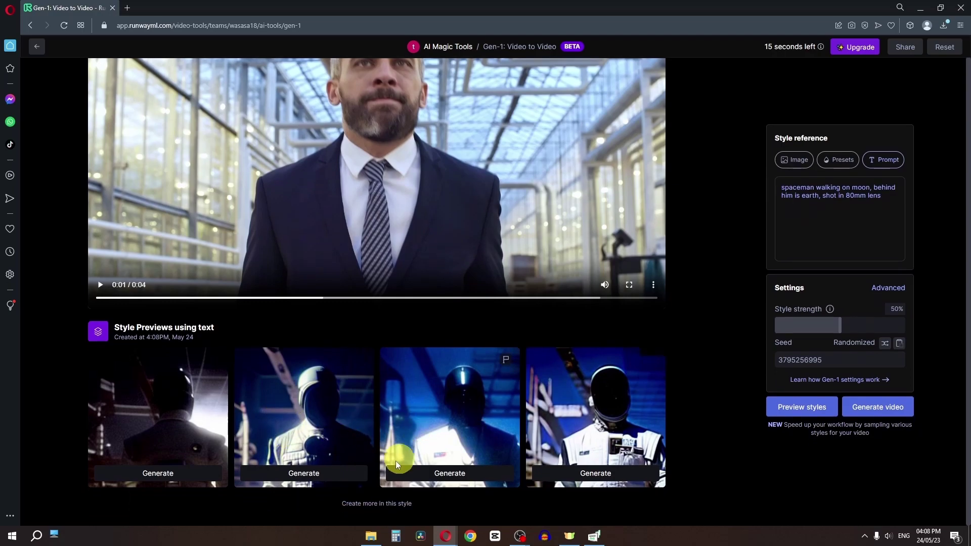
left_click(380, 508)
Raise style strength to 84%, preview the spaceman prompt, then re-preview with 'shot in 18mm lens'.
left_click_drag(841, 327, 884, 328)
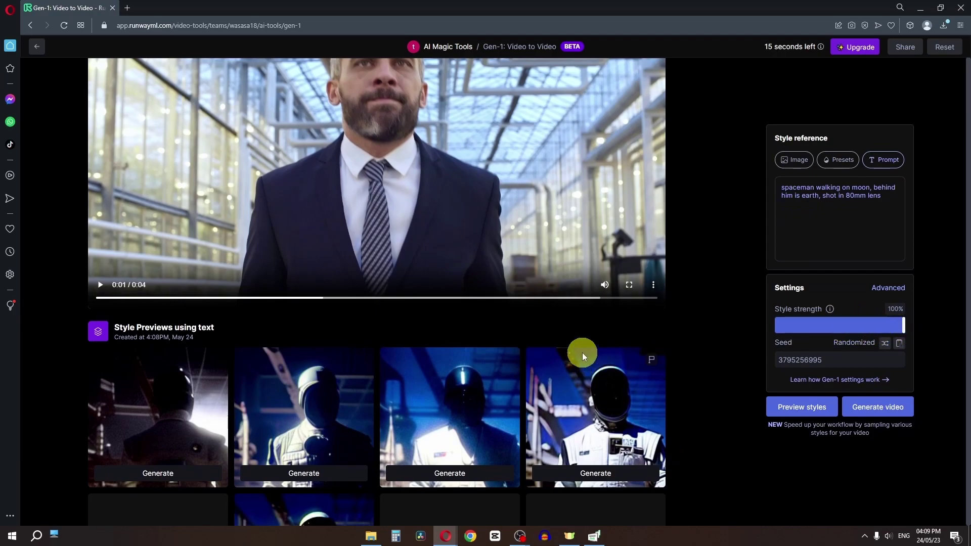
left_click(779, 417)
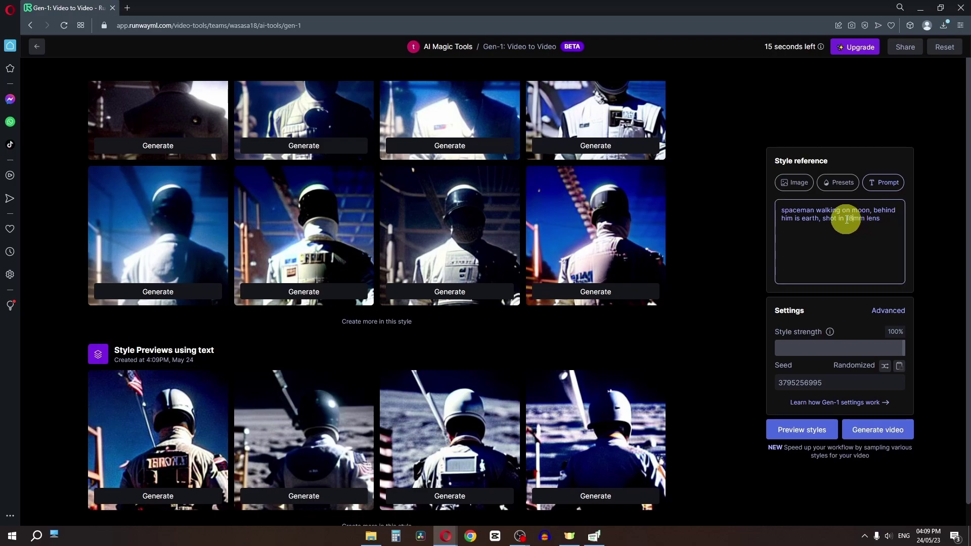
left_click(787, 430)
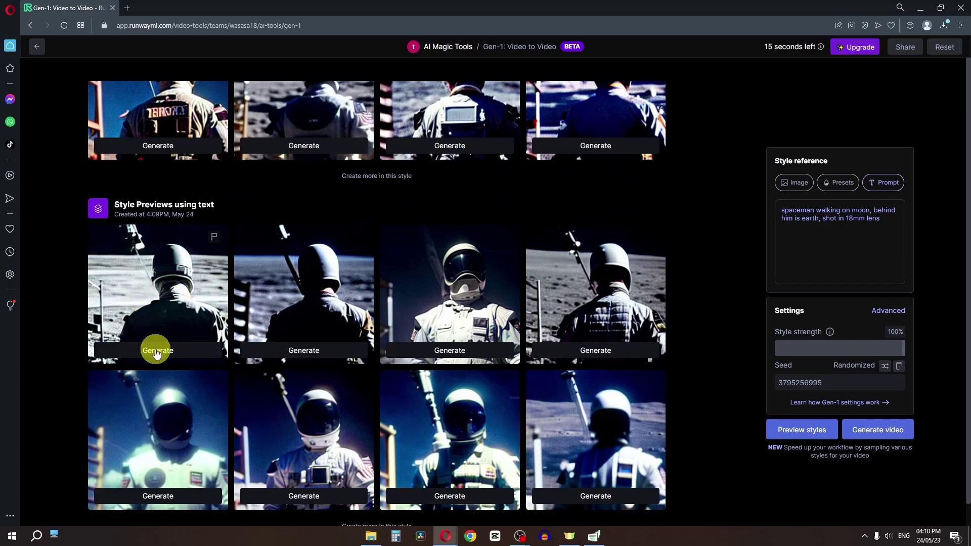
Generate a 4-second video from the first 18mm moon preview and download it.
left_click(156, 351)
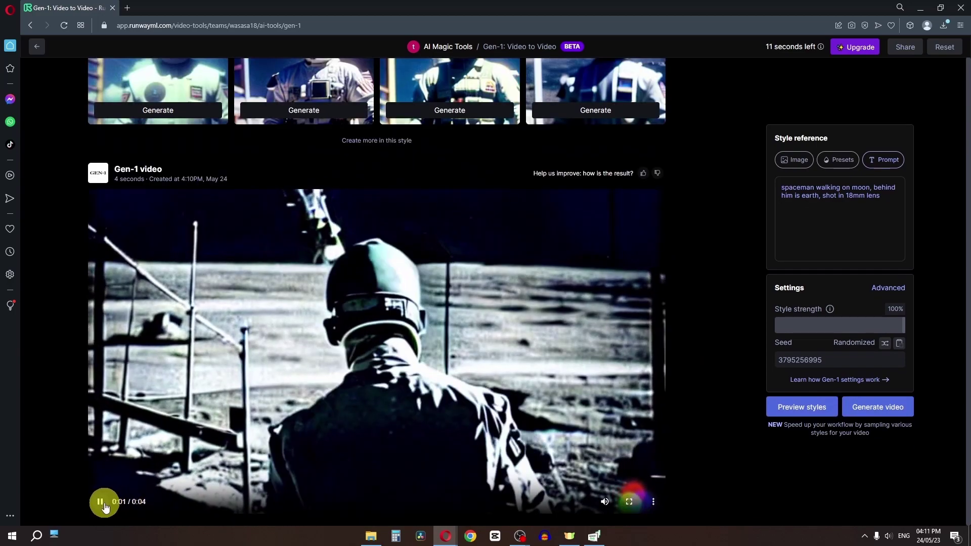
left_click(99, 503)
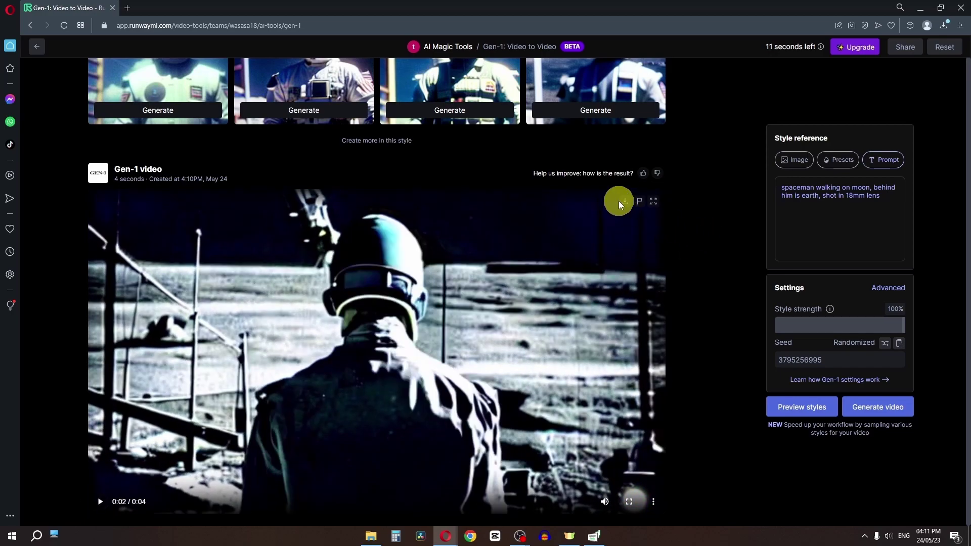
left_click(626, 202)
left_click(838, 160)
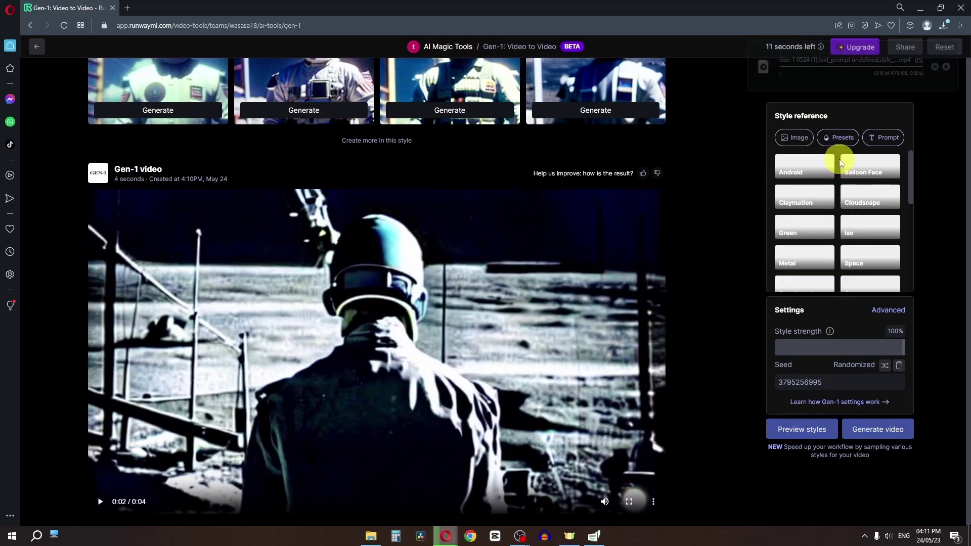
Preview the suited-man video in the Iso, Green and Origami preset styles.
left_click(878, 240)
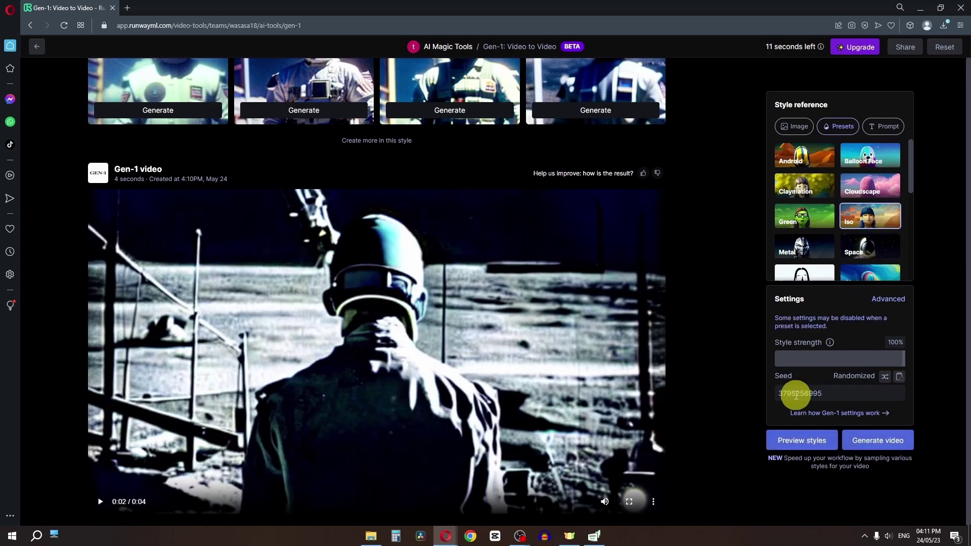
left_click(795, 436)
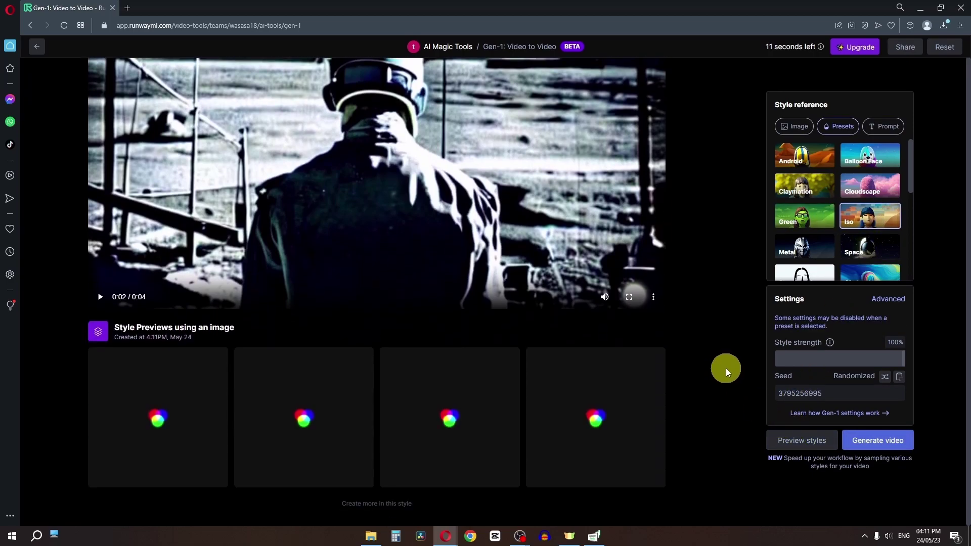
left_click(814, 215)
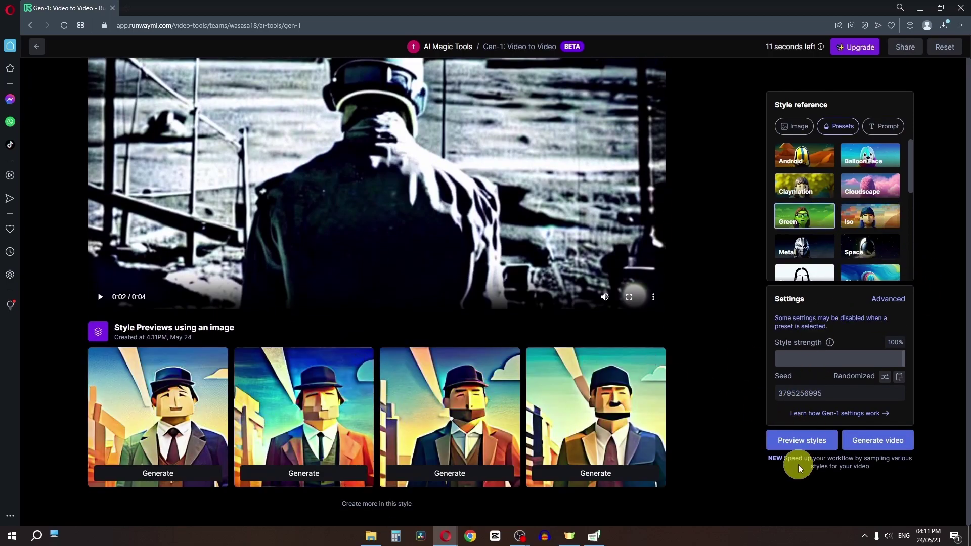
left_click(799, 450)
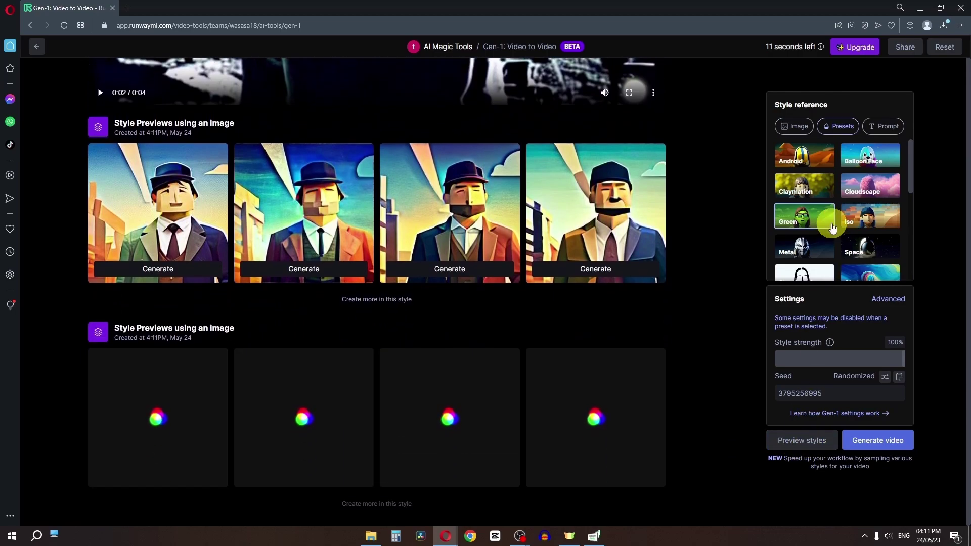
scroll(832, 228, "down", 3)
left_click(875, 223)
left_click(794, 444)
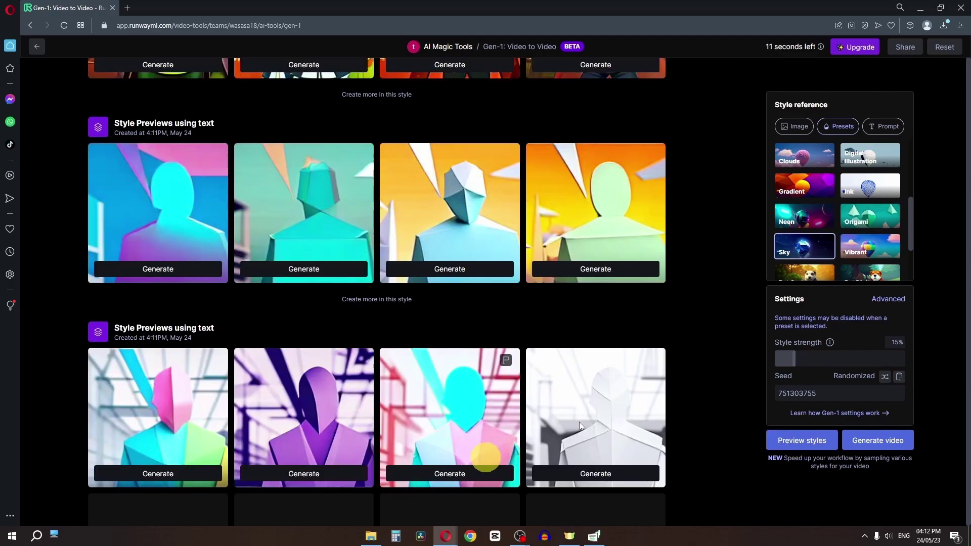
Lower style strength to 15%, preview again, then preview with a pet preset.
left_click_drag(792, 358, 795, 358)
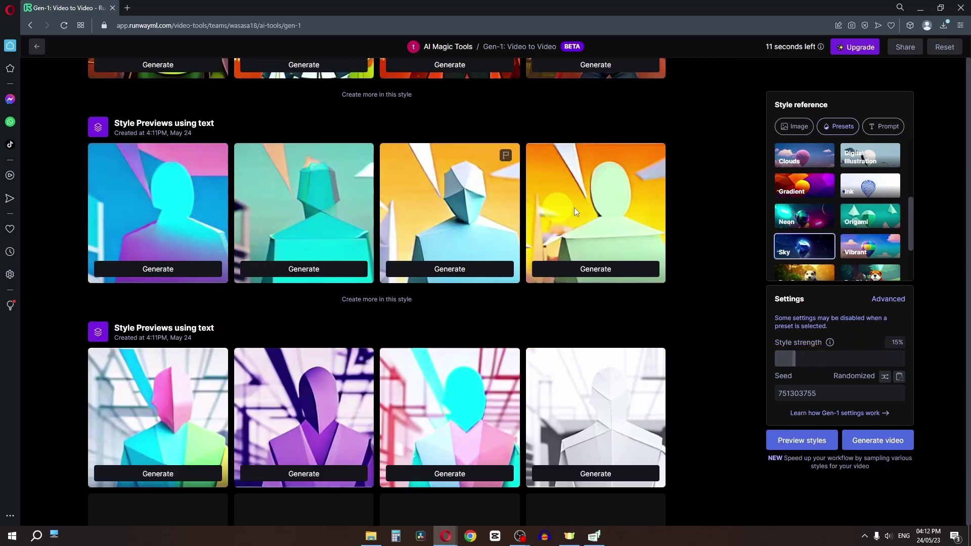
scroll(465, 246, "down", 3)
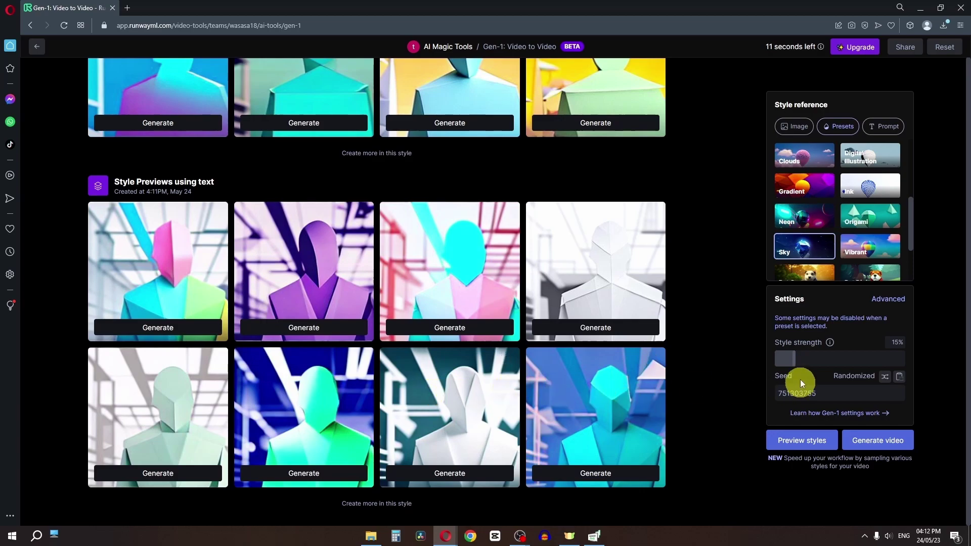
left_click(799, 440)
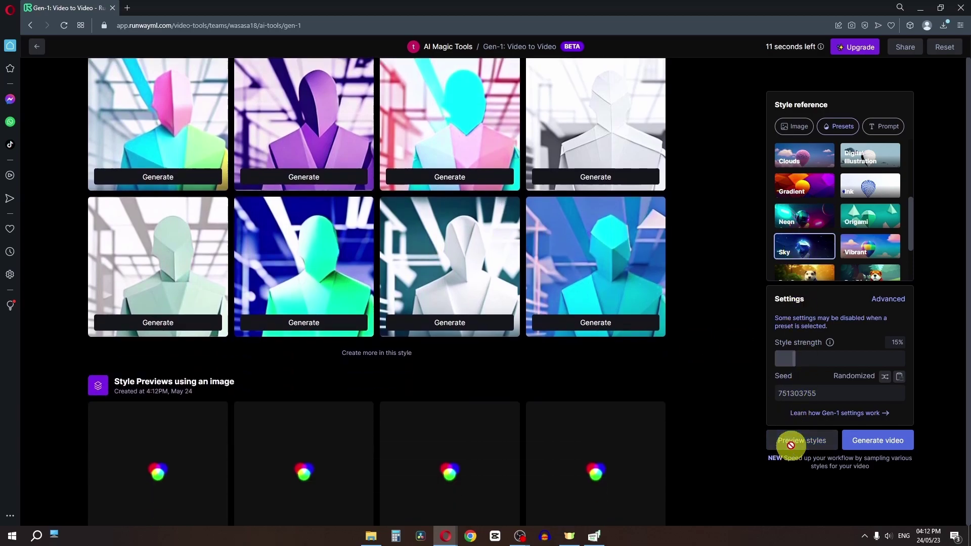
scroll(837, 213, "down", 2)
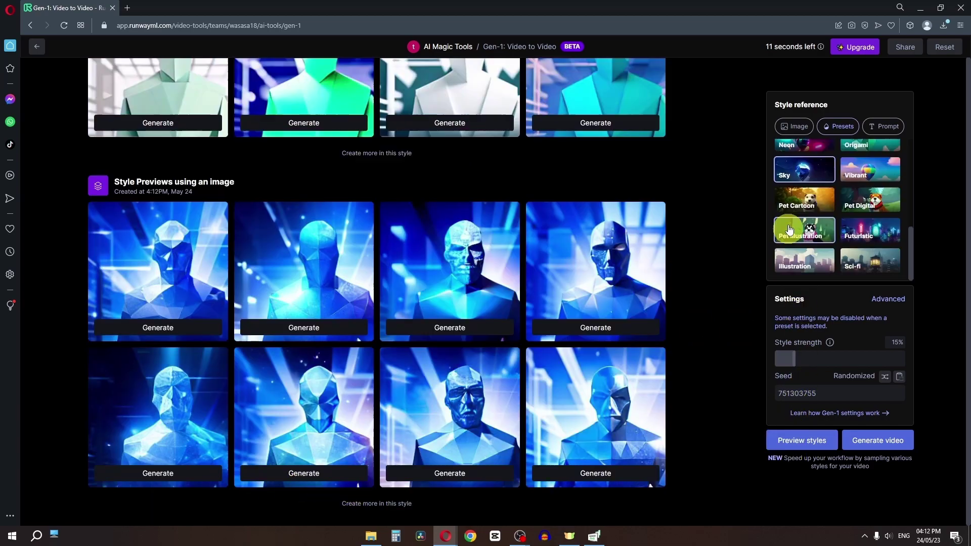
left_click(804, 200)
left_click(782, 438)
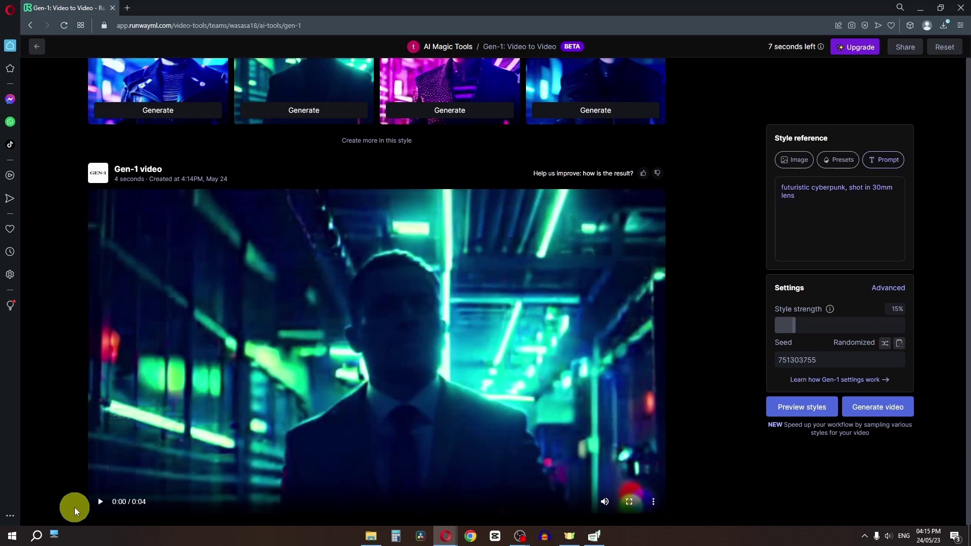
Play the cyberpunk video and download its mp4.
left_click(100, 502)
left_click(624, 200)
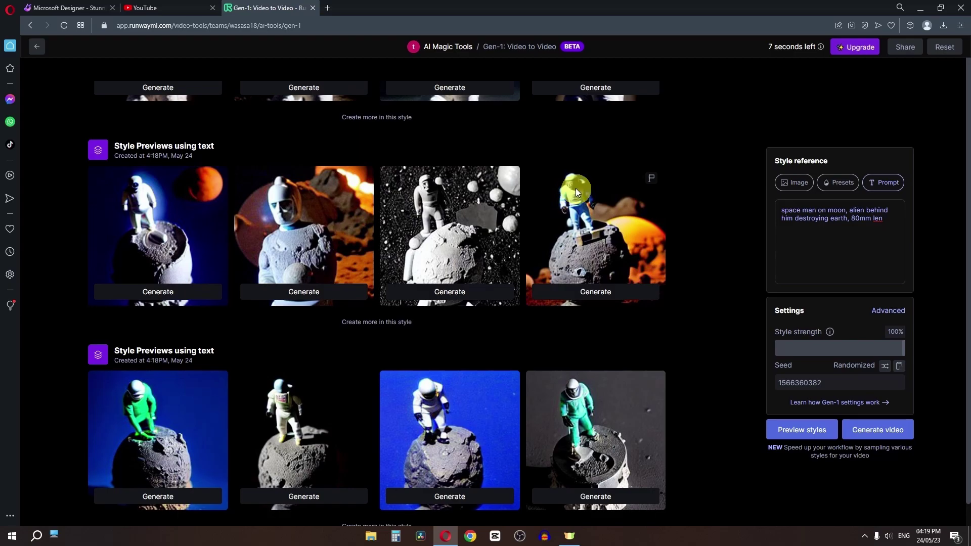
Generate a 4-second video from the fourth astronaut-on-the-moon preview at 30% style strength.
scroll(576, 188, "up", 9)
scroll(576, 187, "down", 8)
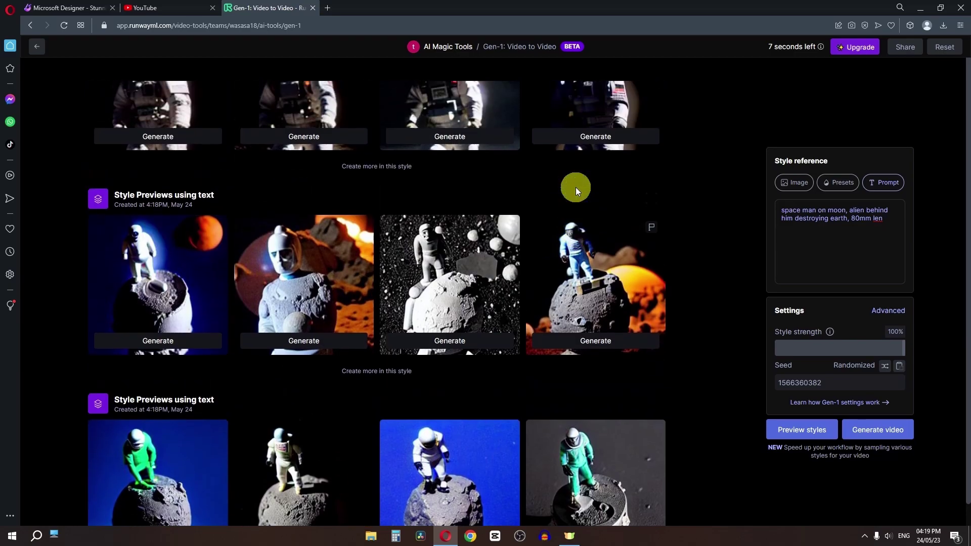
scroll(576, 187, "down", 1)
scroll(576, 187, "up", 7)
scroll(577, 189, "down", 8)
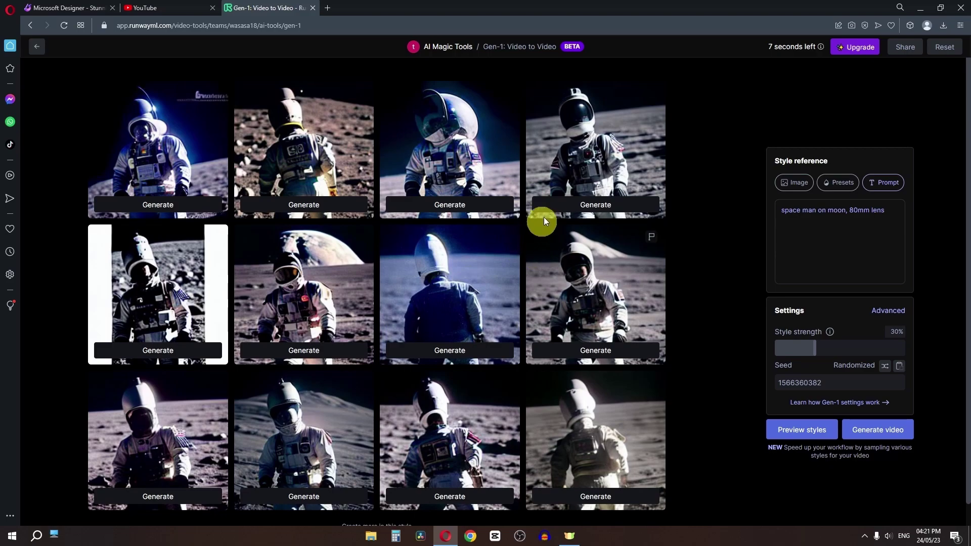
left_click(573, 210)
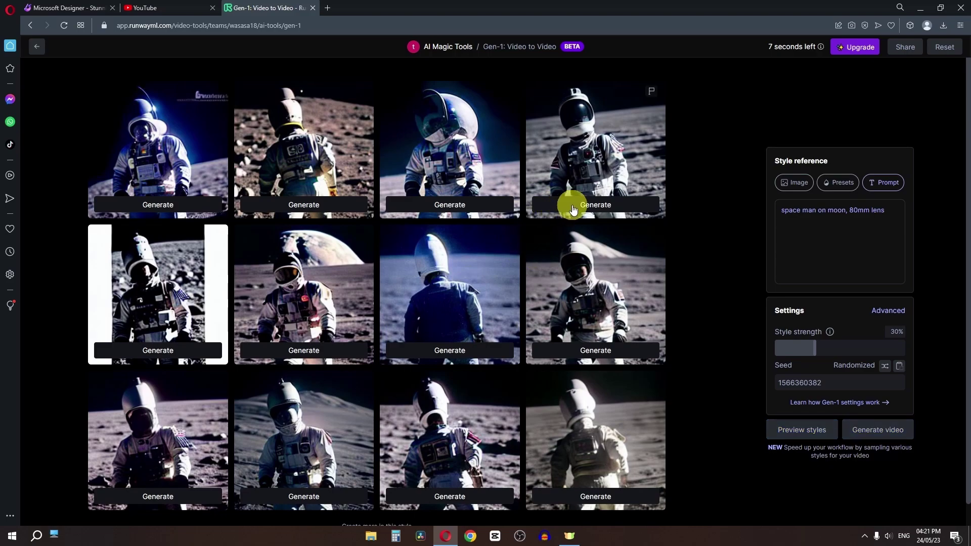
Browse the Image and Presets style references, then return to the Prompt options.
left_click(793, 183)
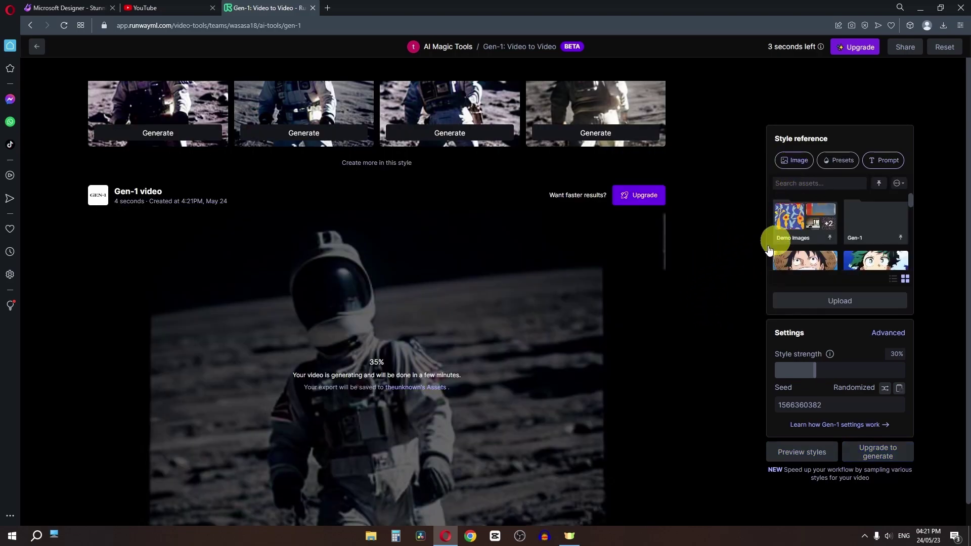
left_click(826, 170)
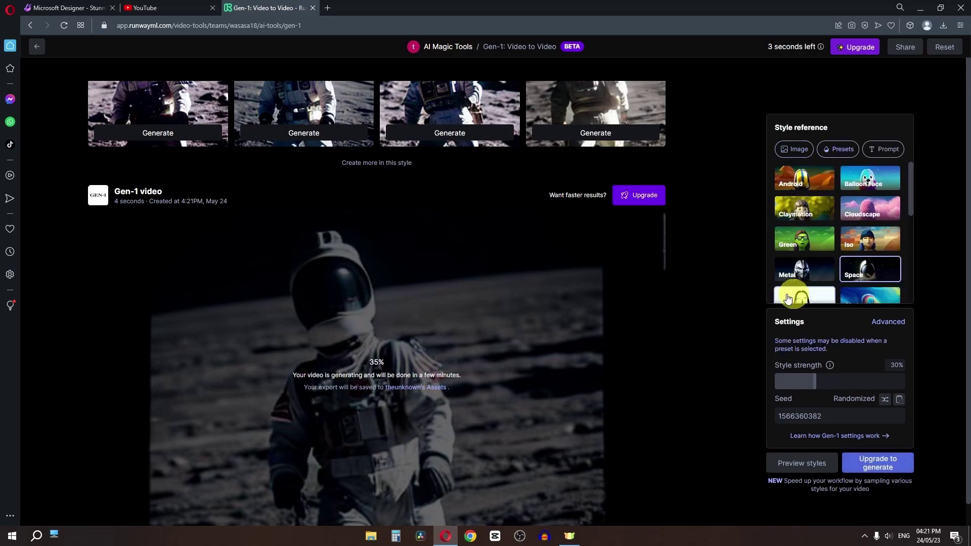
left_click(881, 151)
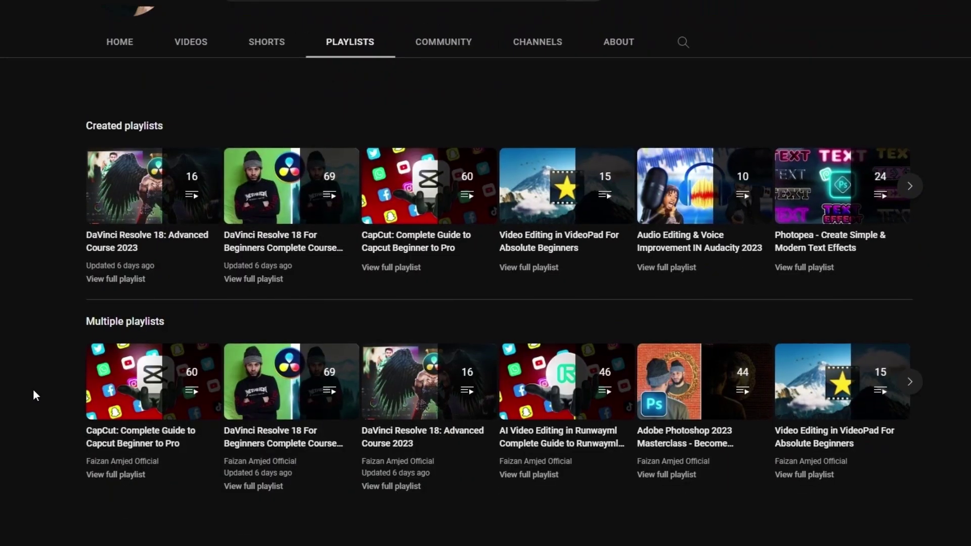
Scroll the channel's Playlists page listing 'DaVinci Resolve 18: Advanced Course 2023'.
scroll(32, 389, "up", 2)
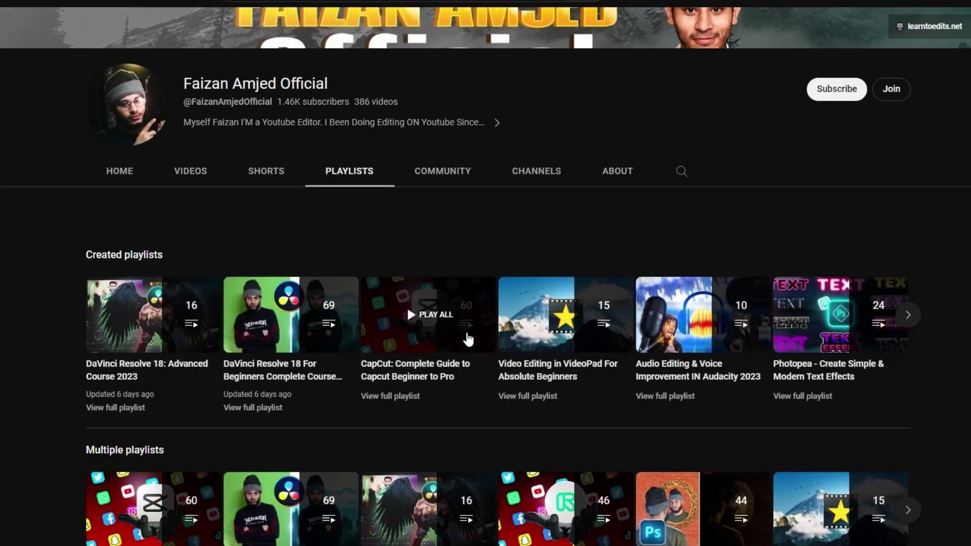